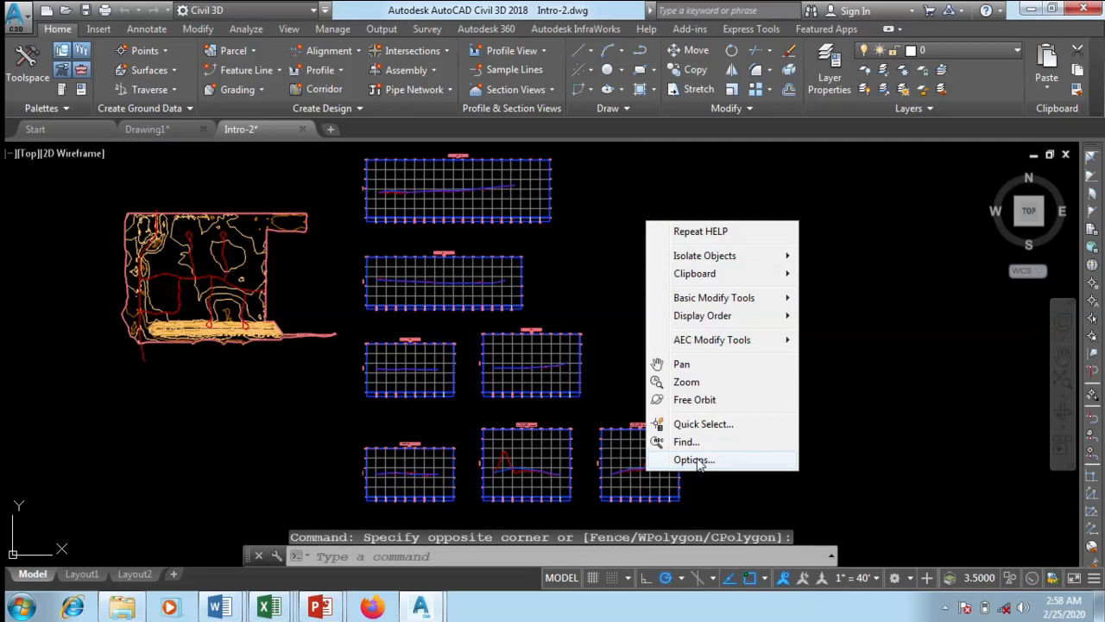
- Open the program options at the settings for opening and saving files
{"action": "left_click", "coordinate": [695, 459]}
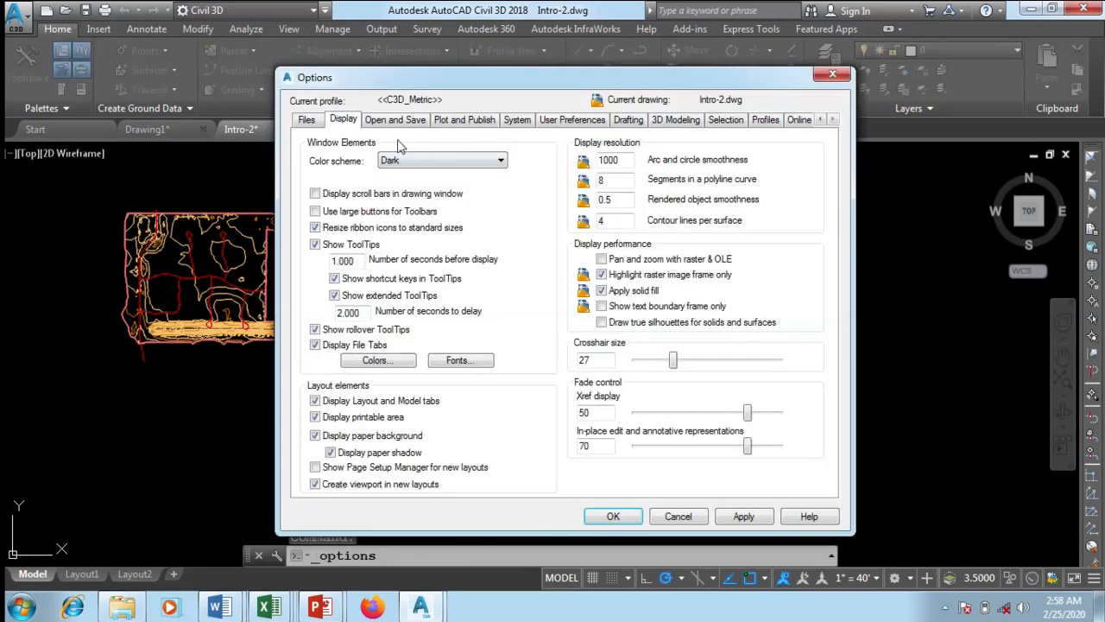
{"action": "left_click", "coordinate": [395, 122]}
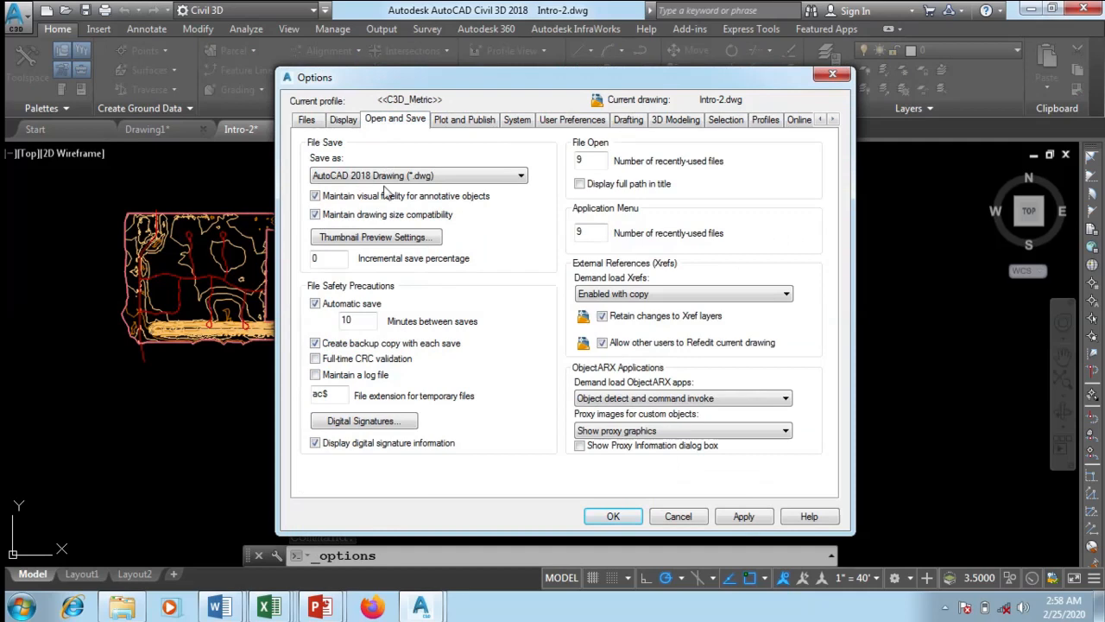
{"action": "left_click_drag", "start_coordinate": [481, 90], "coordinate": [515, 85]}
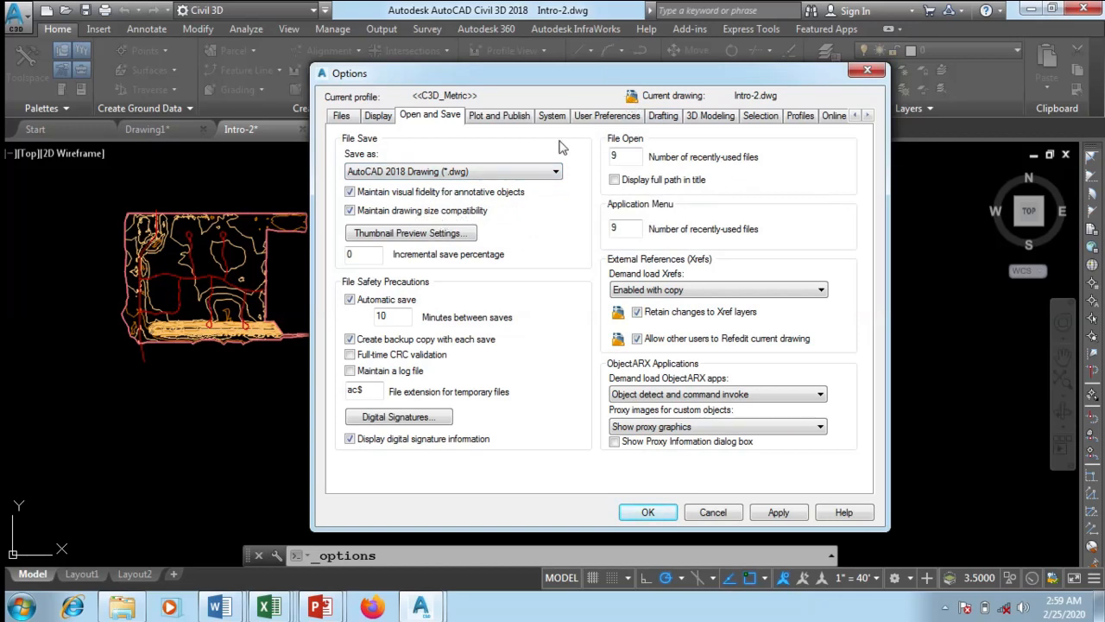
- Set the default save format to AutoCAD 2004/LT2004 Drawing (*.dwg) after reviewing the available file formats
{"action": "left_click", "coordinate": [491, 172]}
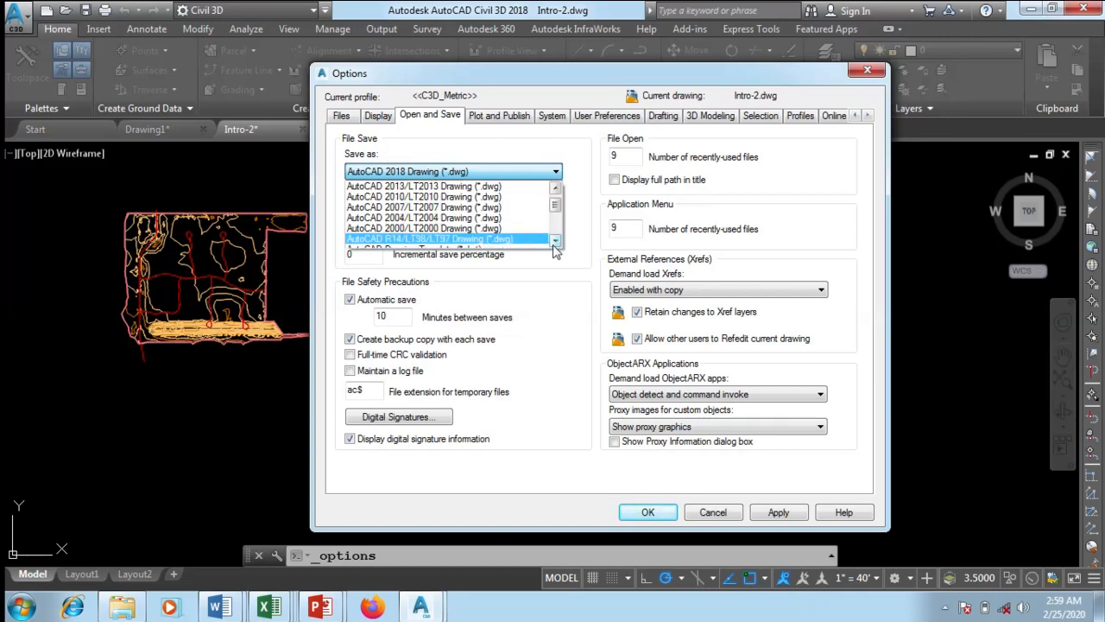
{"action": "left_click", "coordinate": [556, 242]}
{"action": "left_click", "coordinate": [556, 242]}
{"action": "left_click", "coordinate": [556, 242]}
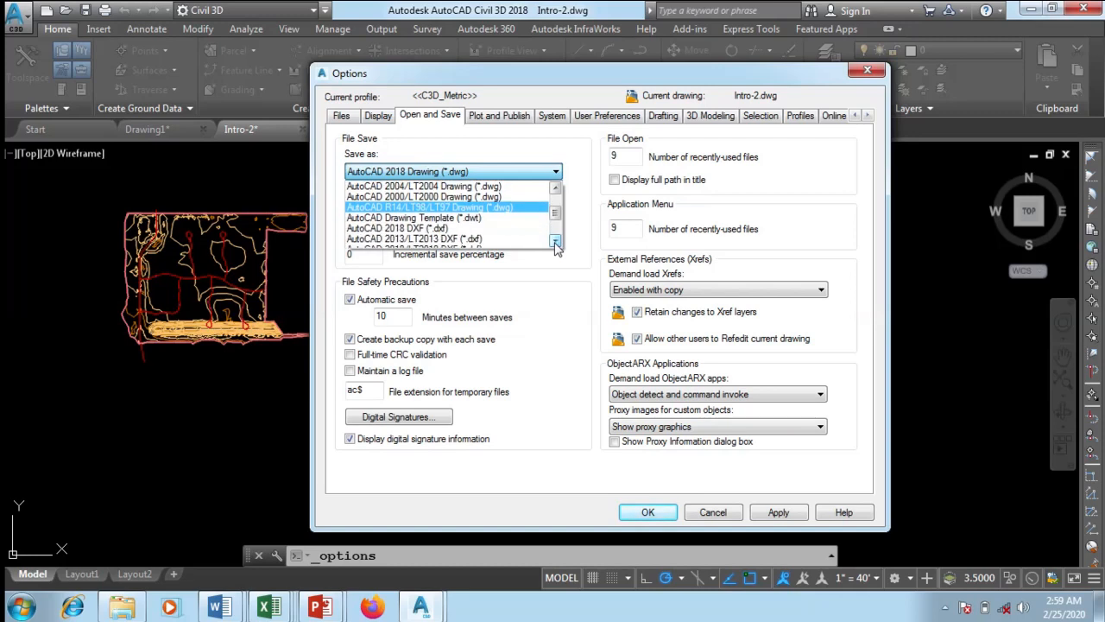
{"action": "left_click", "coordinate": [556, 242]}
{"action": "left_click", "coordinate": [556, 241]}
{"action": "left_click", "coordinate": [556, 242]}
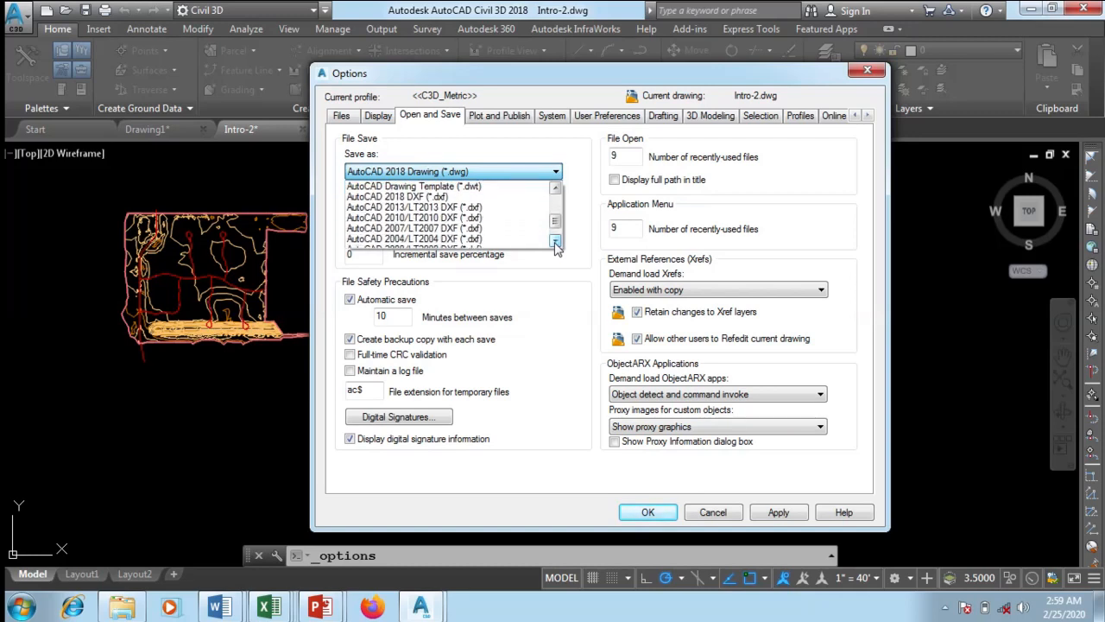
{"action": "left_click", "coordinate": [556, 242]}
{"action": "left_click", "coordinate": [556, 242]}
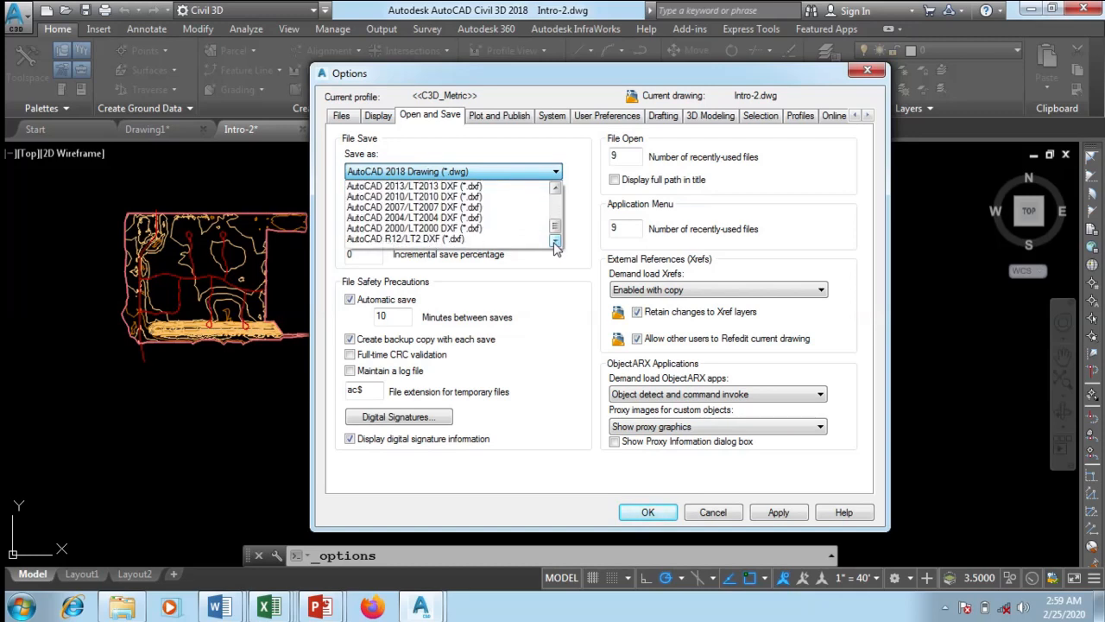
{"action": "scroll", "coordinate": [463, 210], "scroll_direction": "up", "scroll_amount": 4}
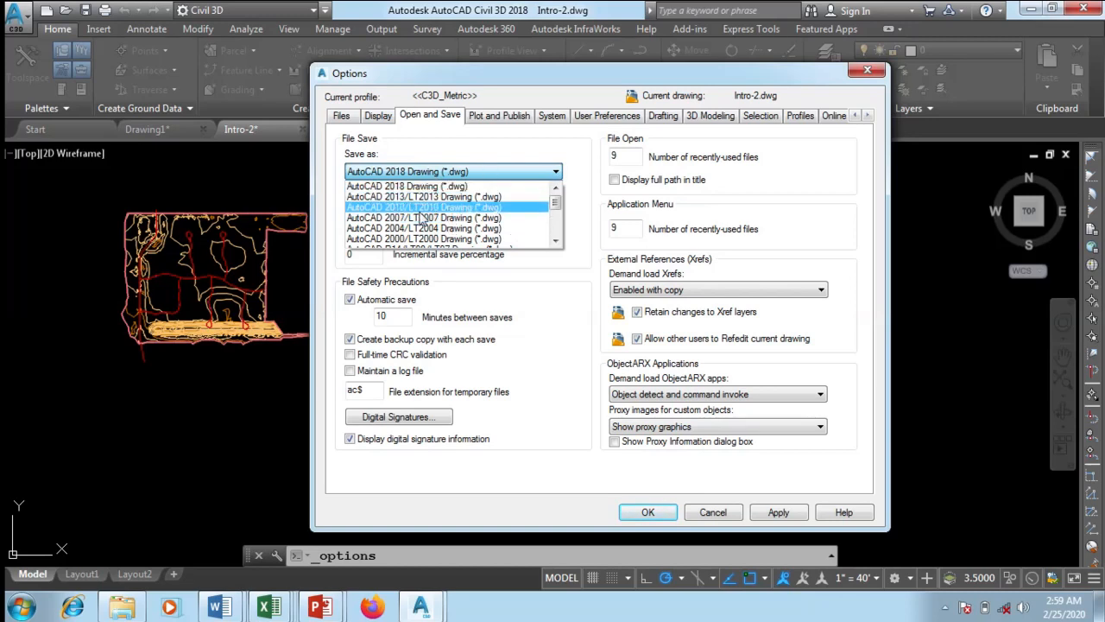
{"action": "scroll", "coordinate": [425, 220], "scroll_direction": "down", "scroll_amount": 1}
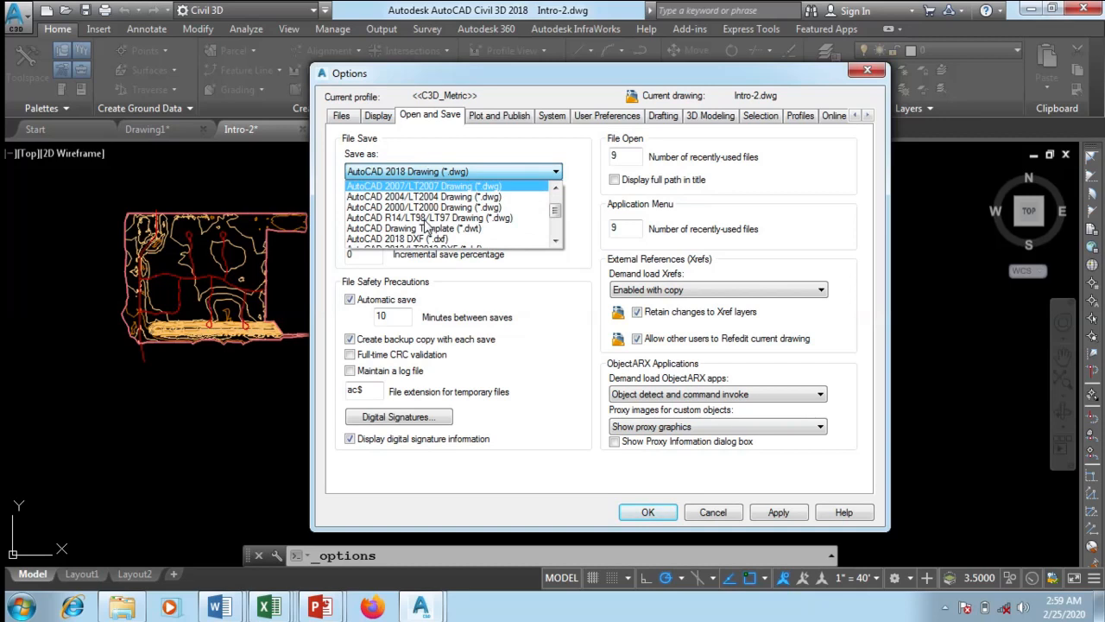
{"action": "scroll", "coordinate": [431, 213], "scroll_direction": "up", "scroll_amount": 1}
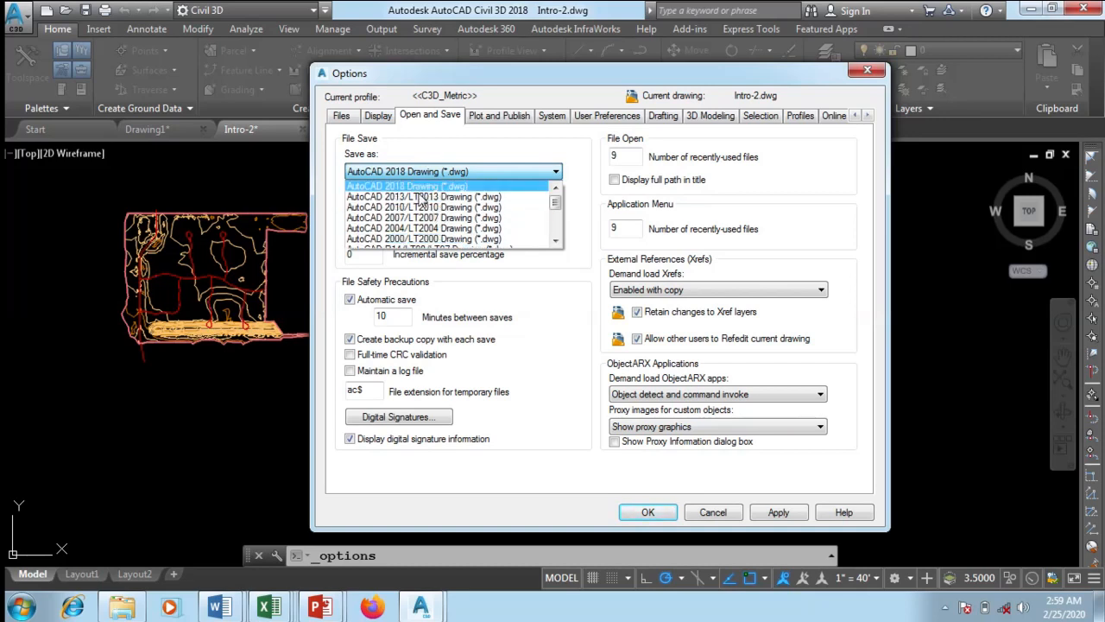
{"action": "scroll", "coordinate": [421, 208], "scroll_direction": "down", "scroll_amount": 1}
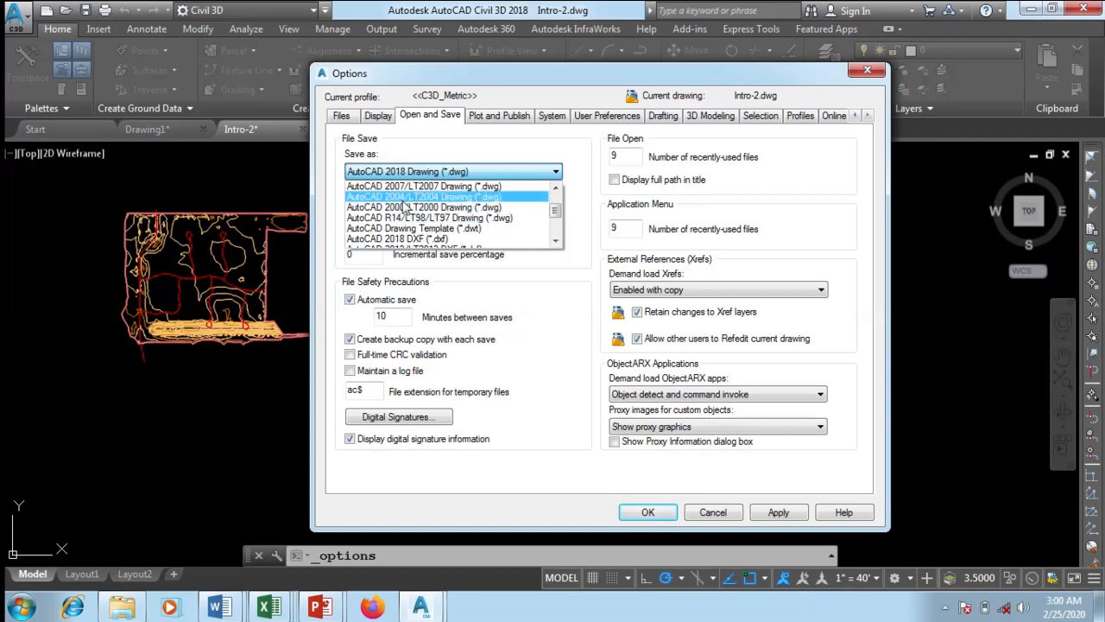
{"action": "left_click", "coordinate": [404, 198]}
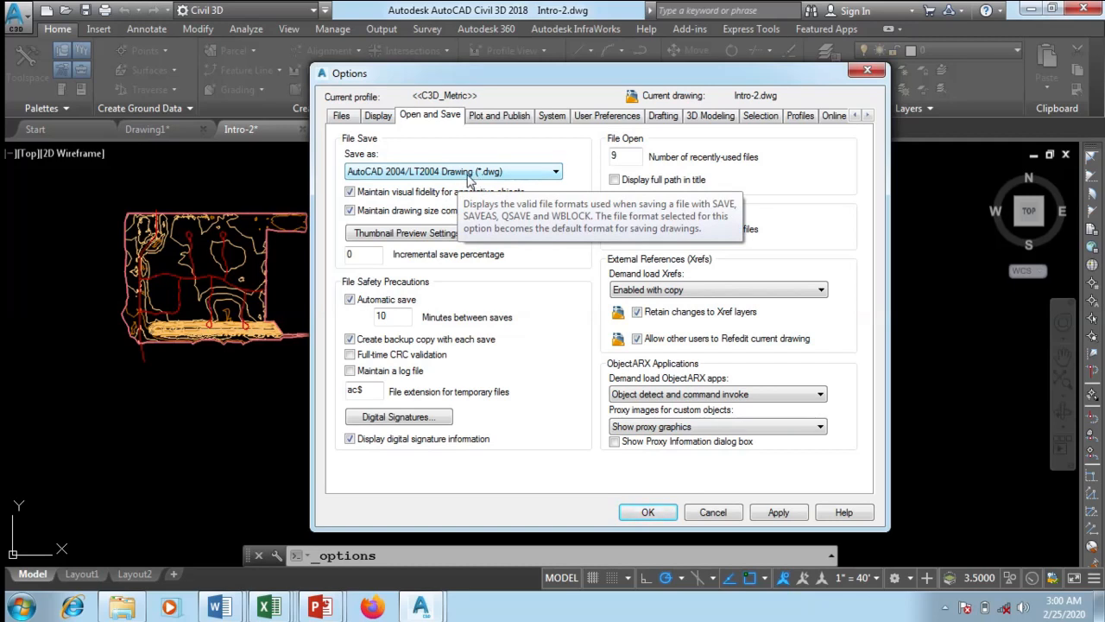
- Set the default save format back to AutoCAD 2018 Drawing (*.dwg)
{"action": "left_click", "coordinate": [470, 173]}
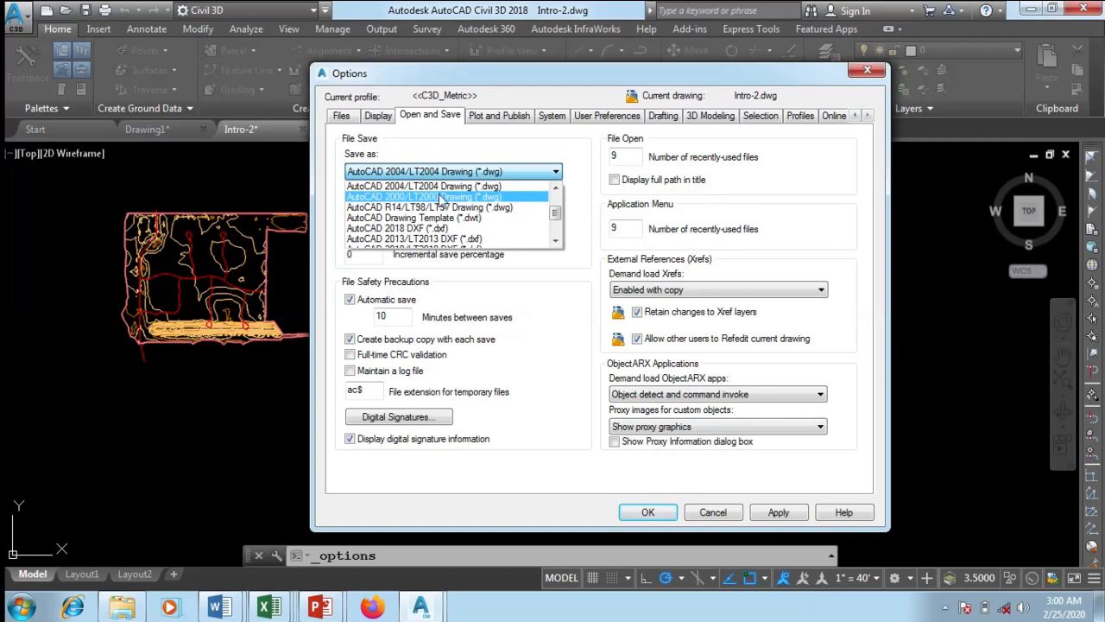
{"action": "scroll", "coordinate": [432, 212], "scroll_direction": "up", "scroll_amount": 2}
{"action": "scroll", "coordinate": [431, 212], "scroll_direction": "up", "scroll_amount": 2}
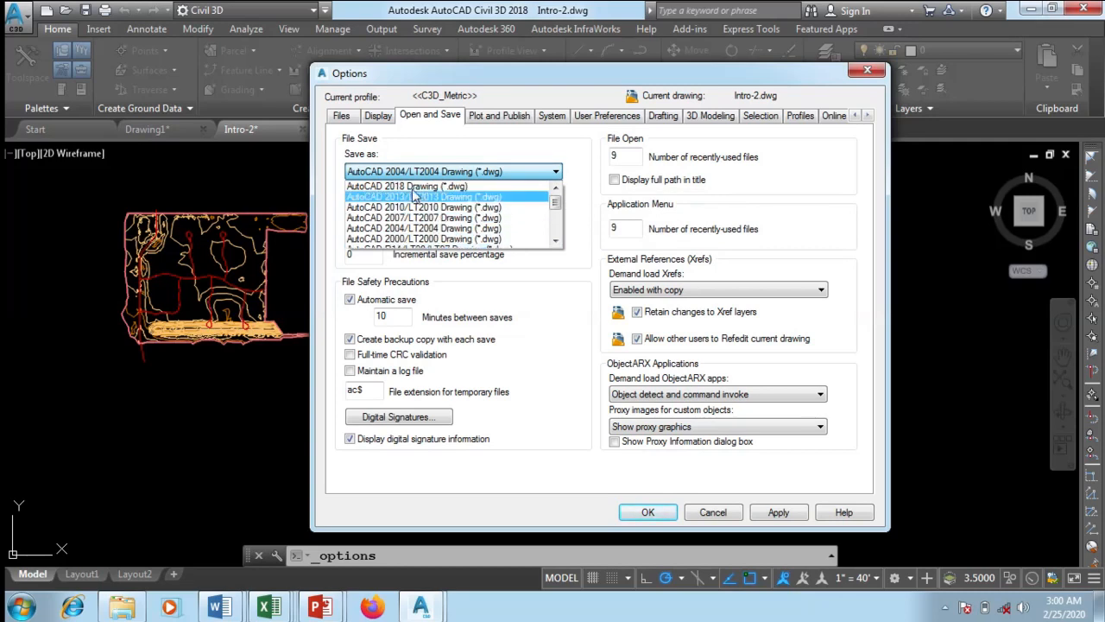
{"action": "left_click", "coordinate": [424, 188]}
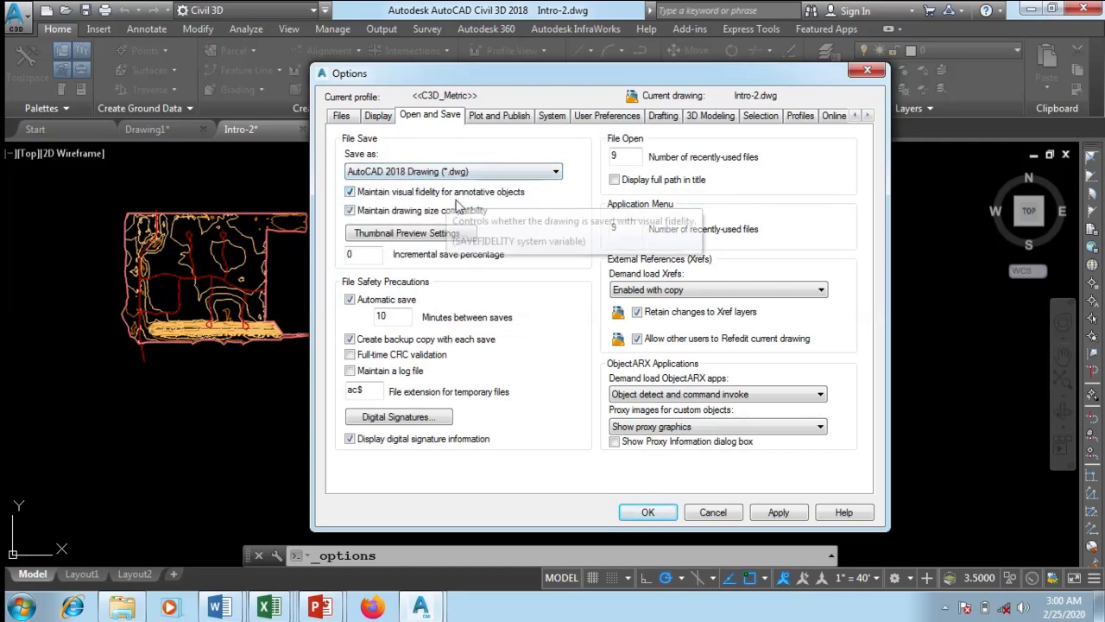
- Review the thumbnail preview settings used when saving drawings and close them
{"action": "left_click_drag", "start_coordinate": [441, 78], "coordinate": [270, 72]}
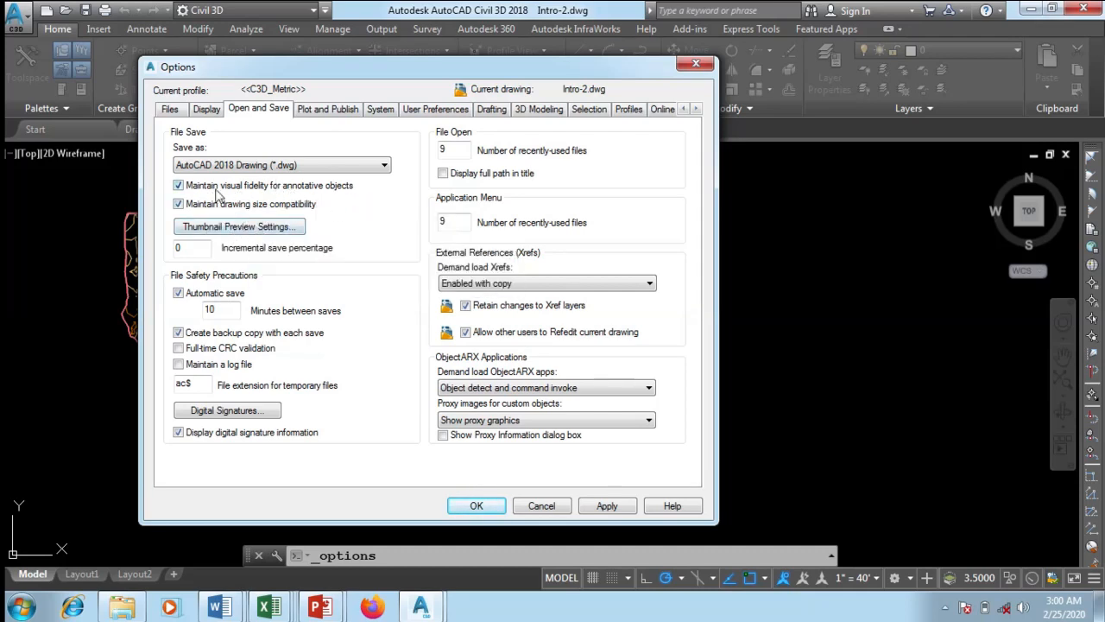
{"action": "left_click_drag", "start_coordinate": [316, 77], "coordinate": [368, 66]}
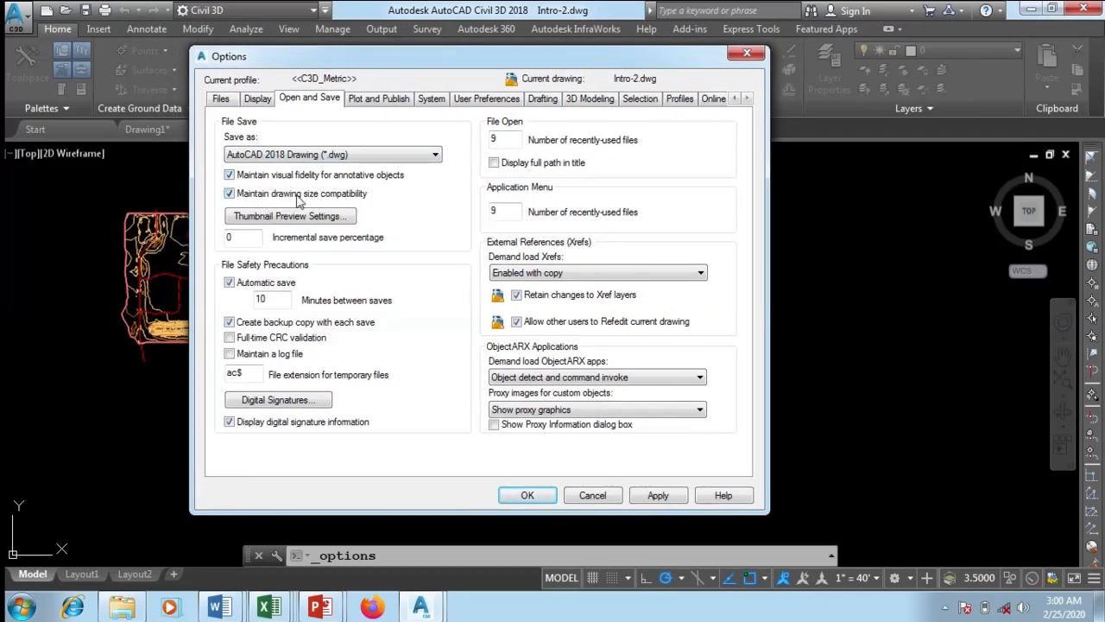
{"action": "left_click", "coordinate": [269, 218]}
{"action": "left_click_drag", "start_coordinate": [490, 58], "coordinate": [498, 59]}
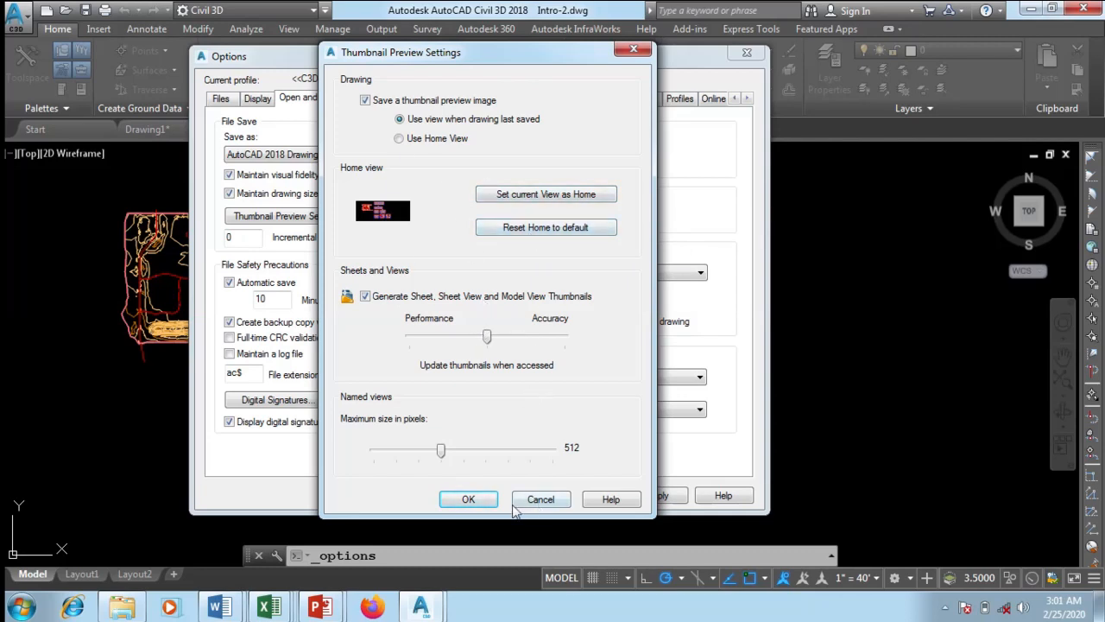
{"action": "left_click", "coordinate": [475, 500]}
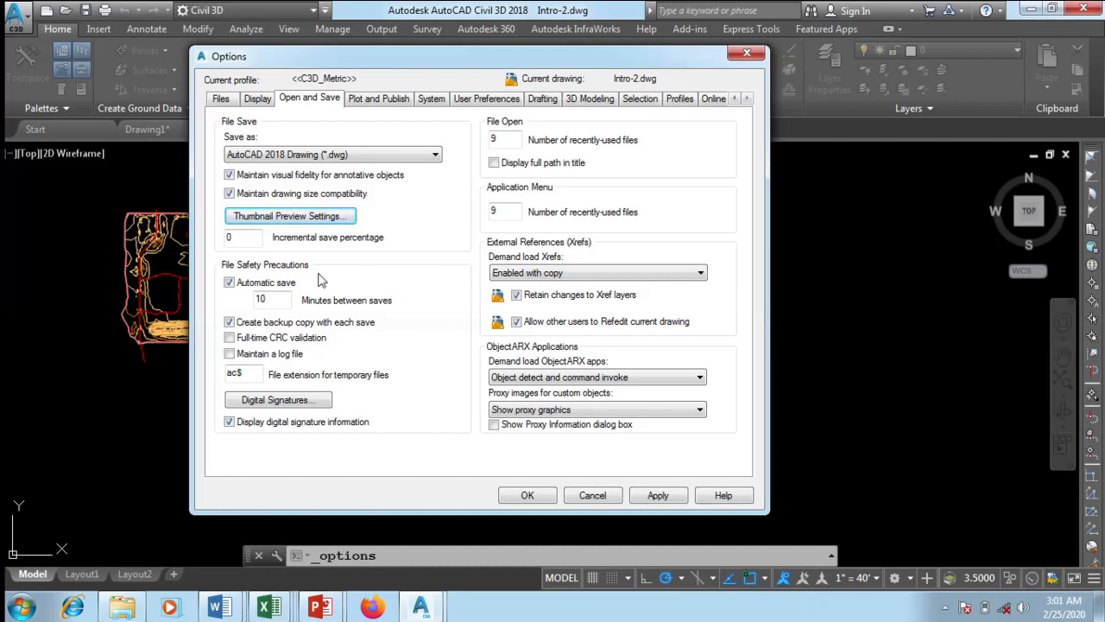
- Set the automatic save interval to 1 minute between saves
{"action": "left_click", "coordinate": [265, 299]}
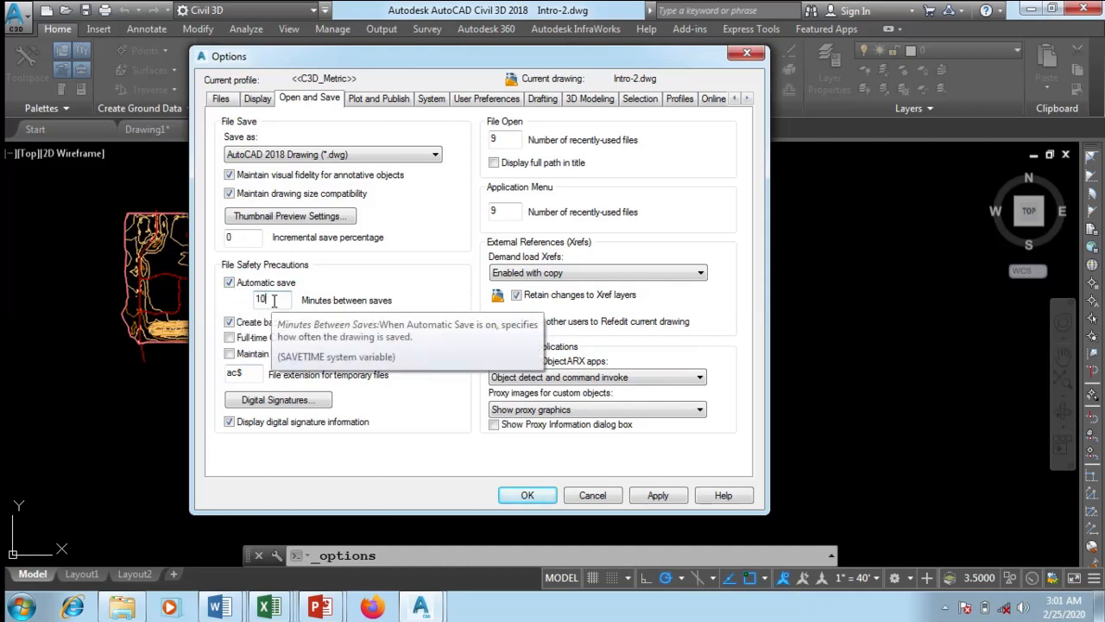
{"action": "left_click_drag", "start_coordinate": [274, 300], "coordinate": [258, 299]}
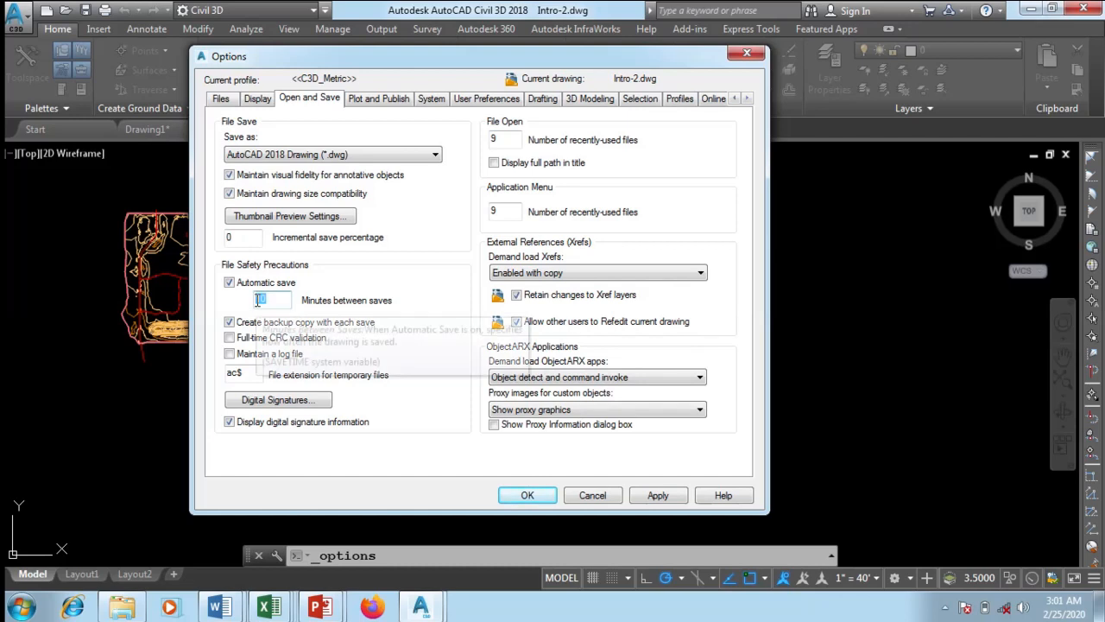
{"action": "type", "text": "1"}
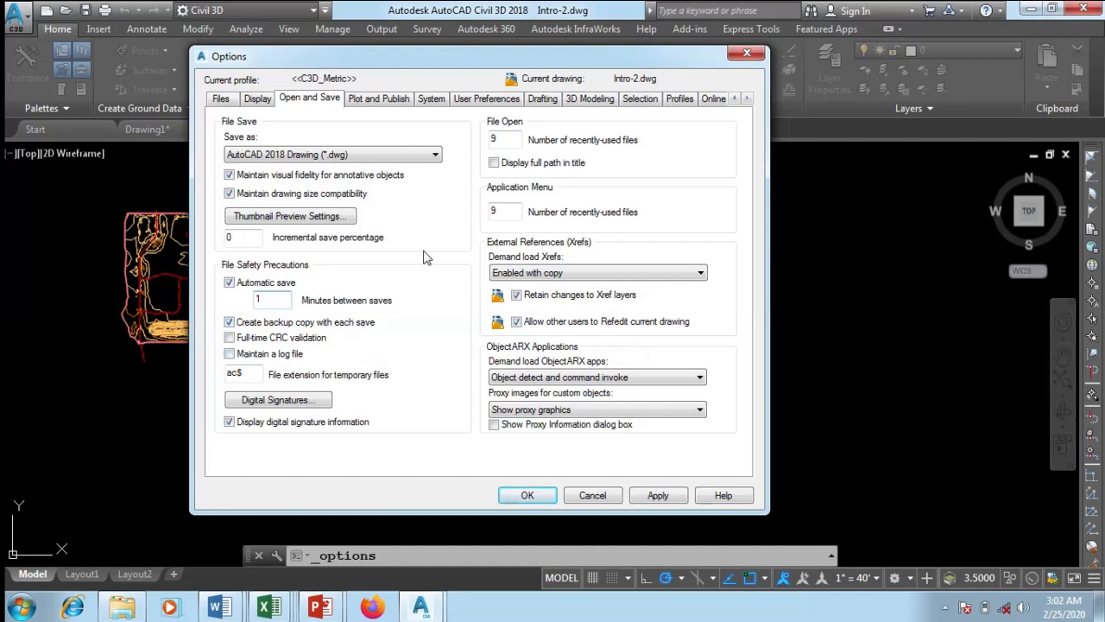
{"action": "left_click", "coordinate": [506, 209]}
- Check the digital signature settings and leave them without attaching a signature
{"action": "left_click", "coordinate": [271, 401]}
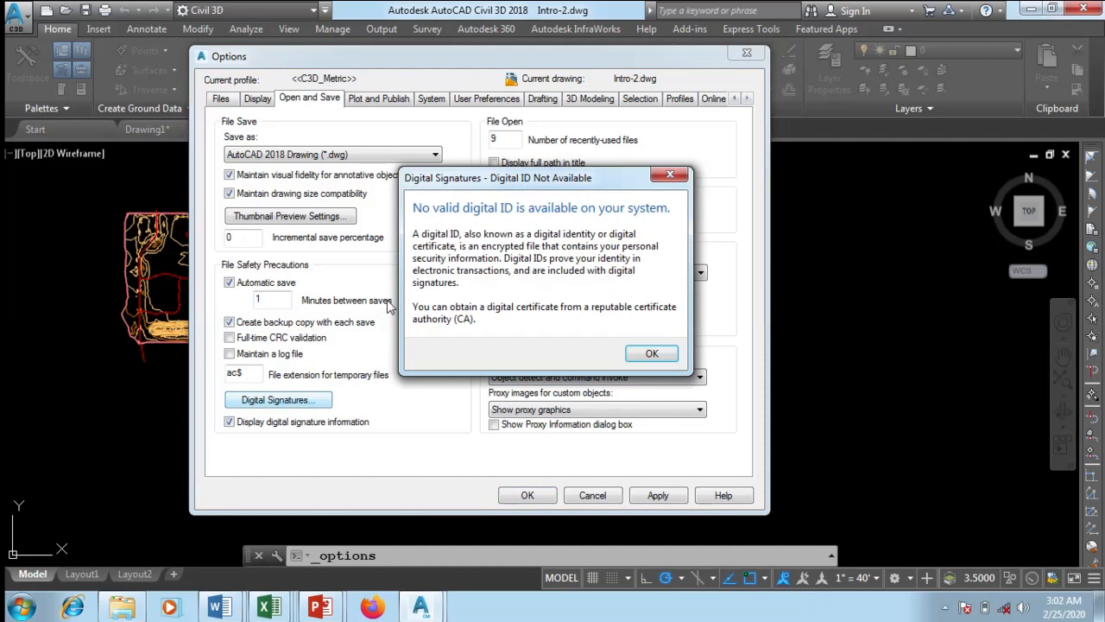
{"action": "left_click_drag", "start_coordinate": [514, 183], "coordinate": [463, 183]}
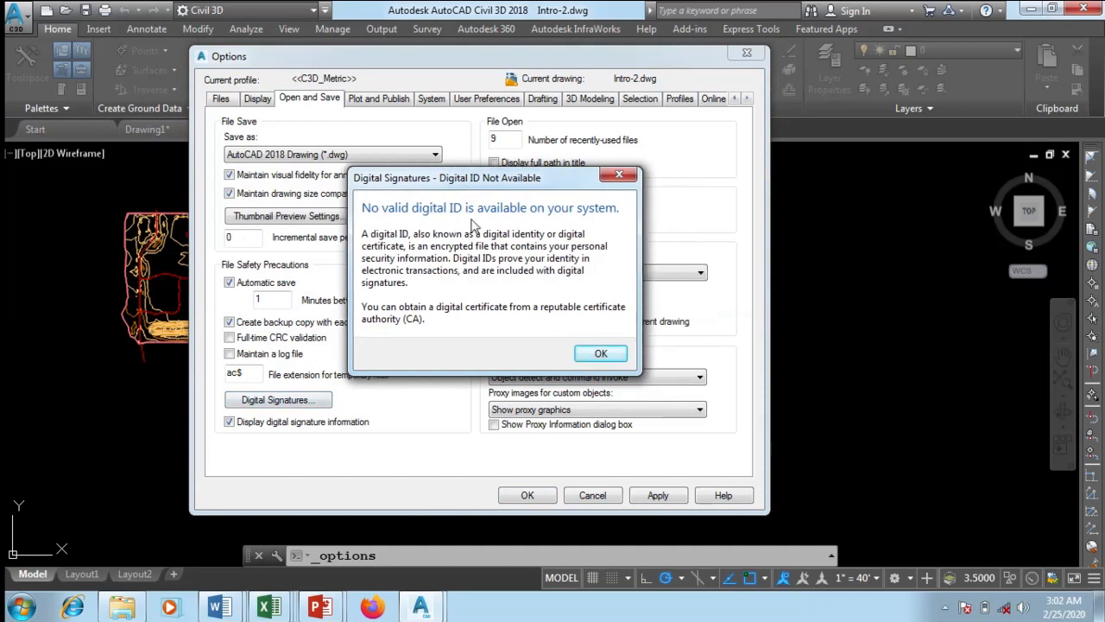
{"action": "left_click", "coordinate": [619, 176]}
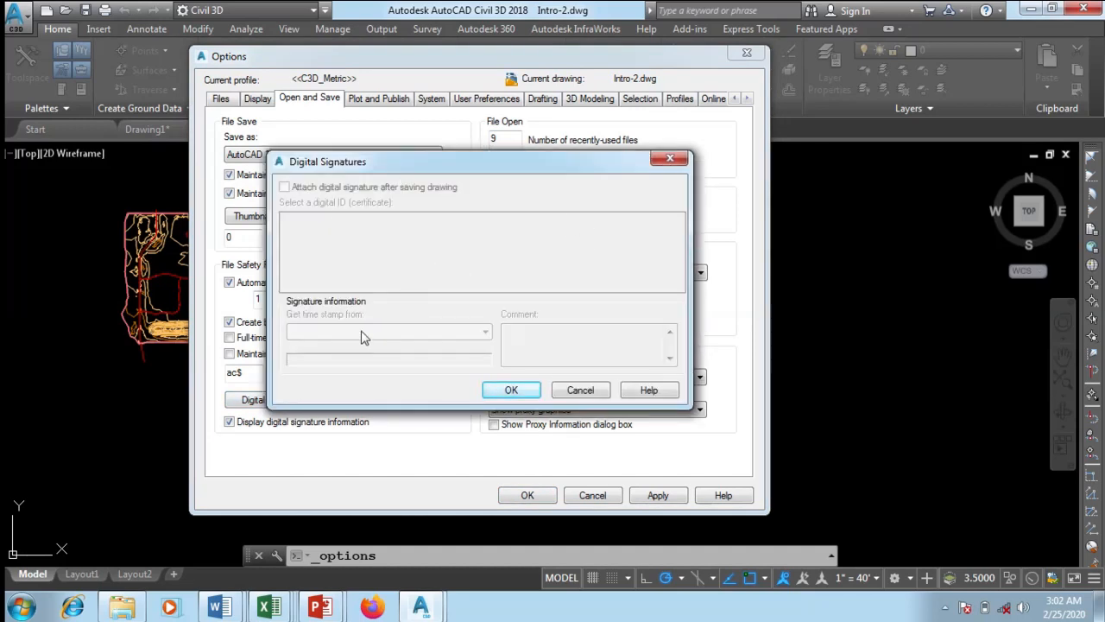
{"action": "left_click", "coordinate": [580, 390]}
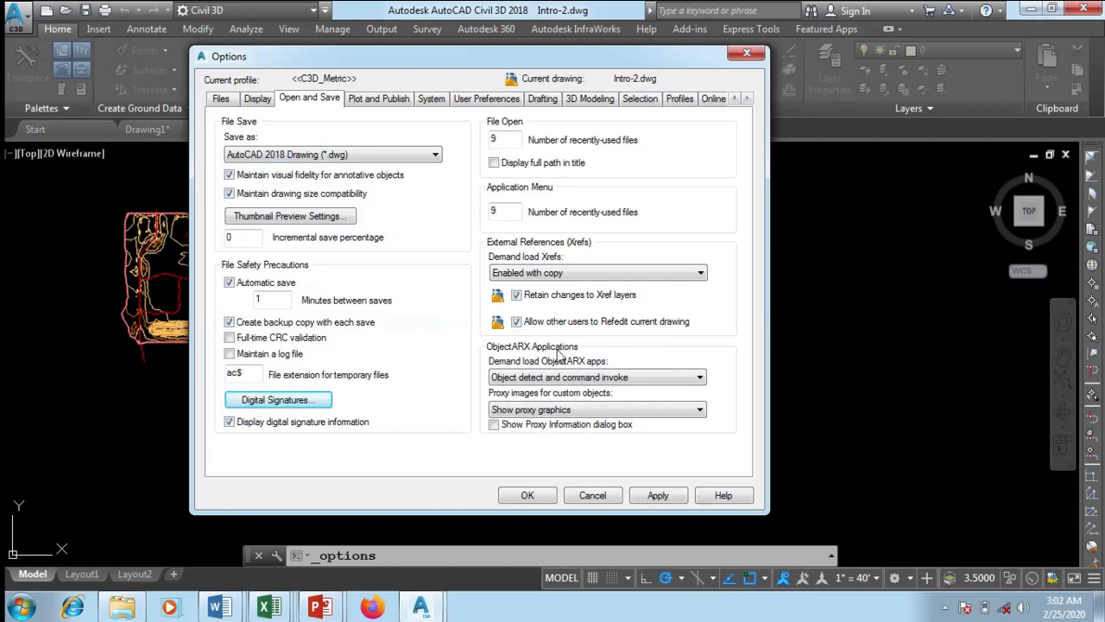
- Set PrimoPDF as the default output device for plotting new drawings
{"action": "left_click", "coordinate": [377, 100]}
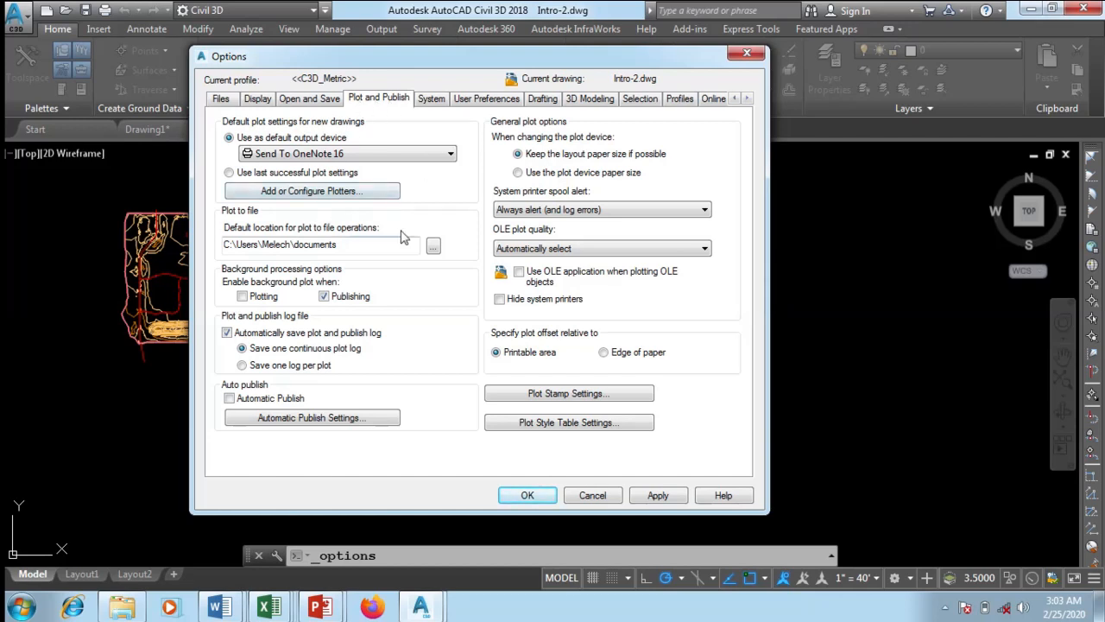
{"action": "left_click", "coordinate": [384, 161]}
{"action": "left_click", "coordinate": [367, 181]}
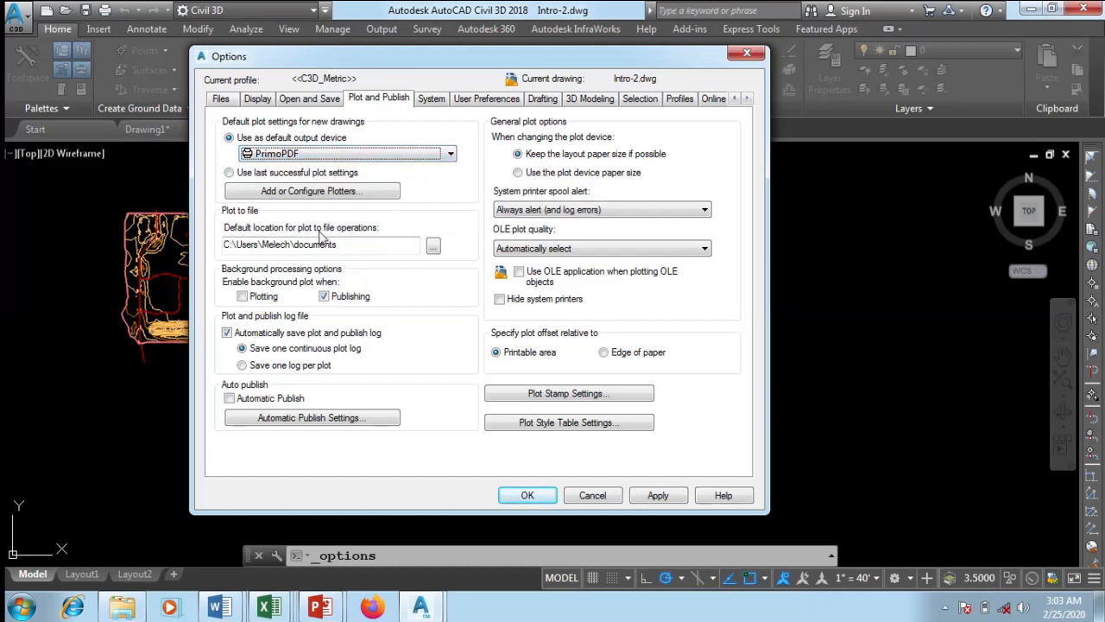
- Create a folder named CIVIL 3D DRAWINGS in My Documents from the plot-to-file location browser, then open it and cancel the location selection
{"action": "left_click", "coordinate": [433, 247]}
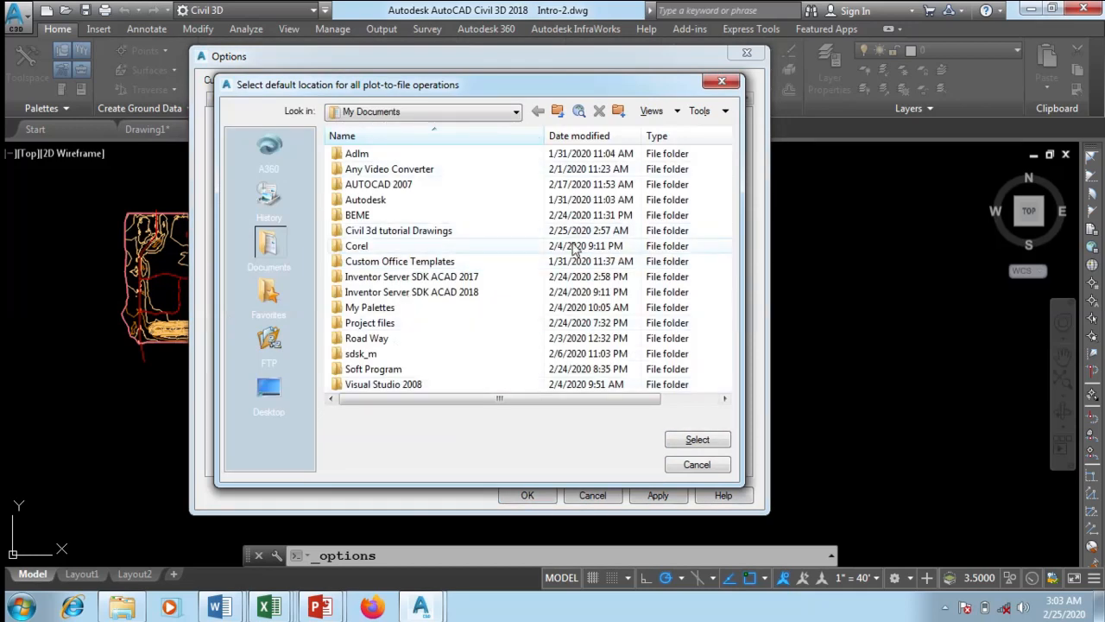
{"action": "scroll", "coordinate": [517, 235], "scroll_direction": "right", "scroll_amount": 2}
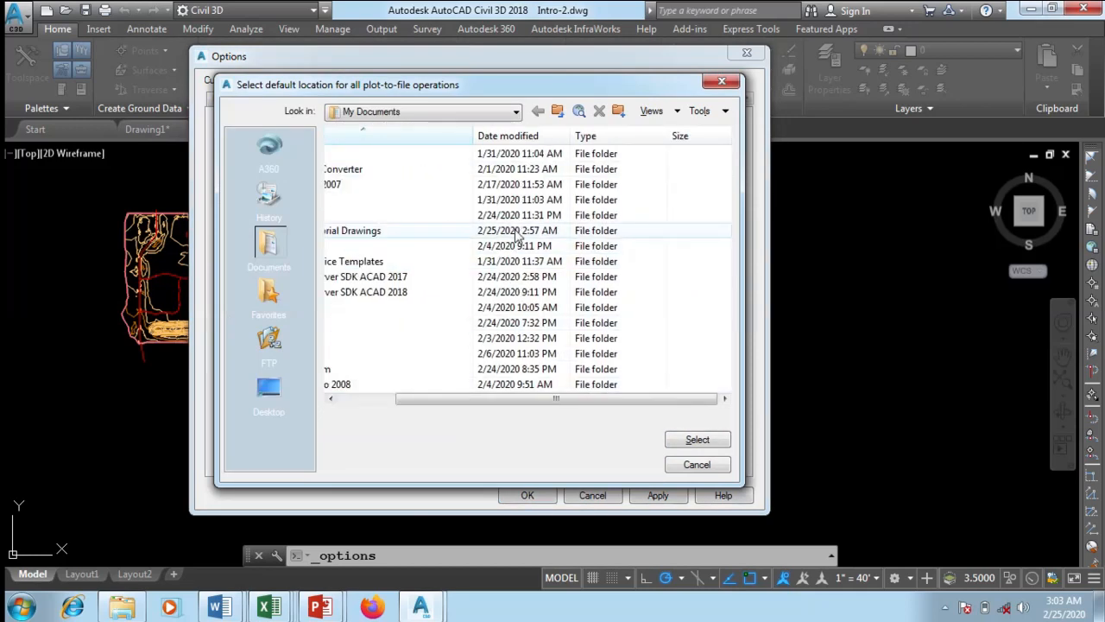
{"action": "scroll", "coordinate": [516, 234], "scroll_direction": "left", "scroll_amount": 2}
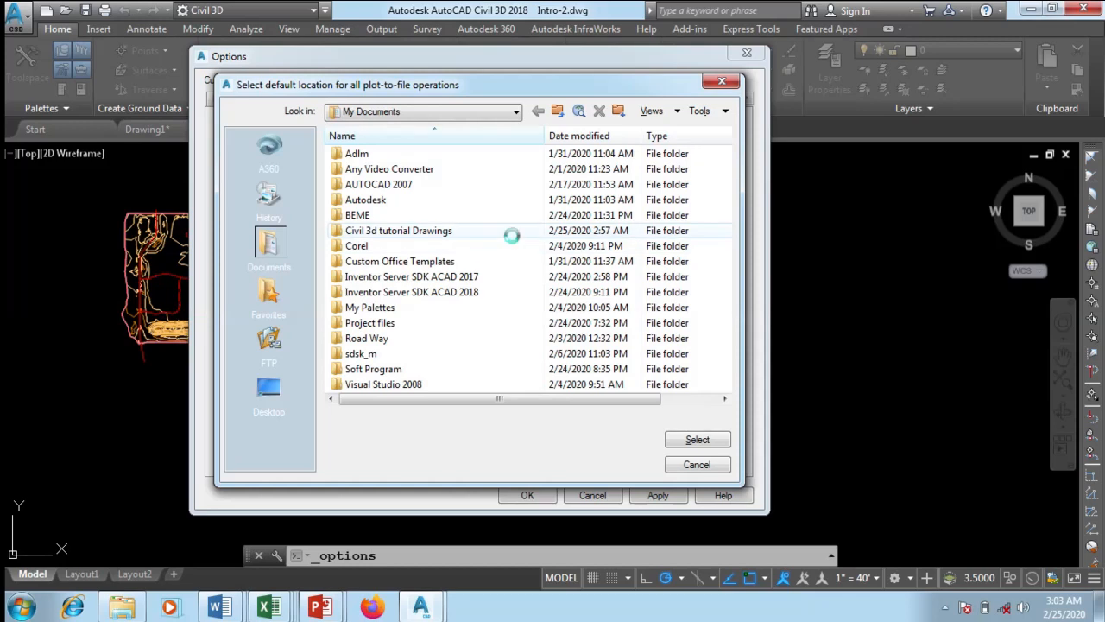
{"action": "right_click", "coordinate": [512, 237]}
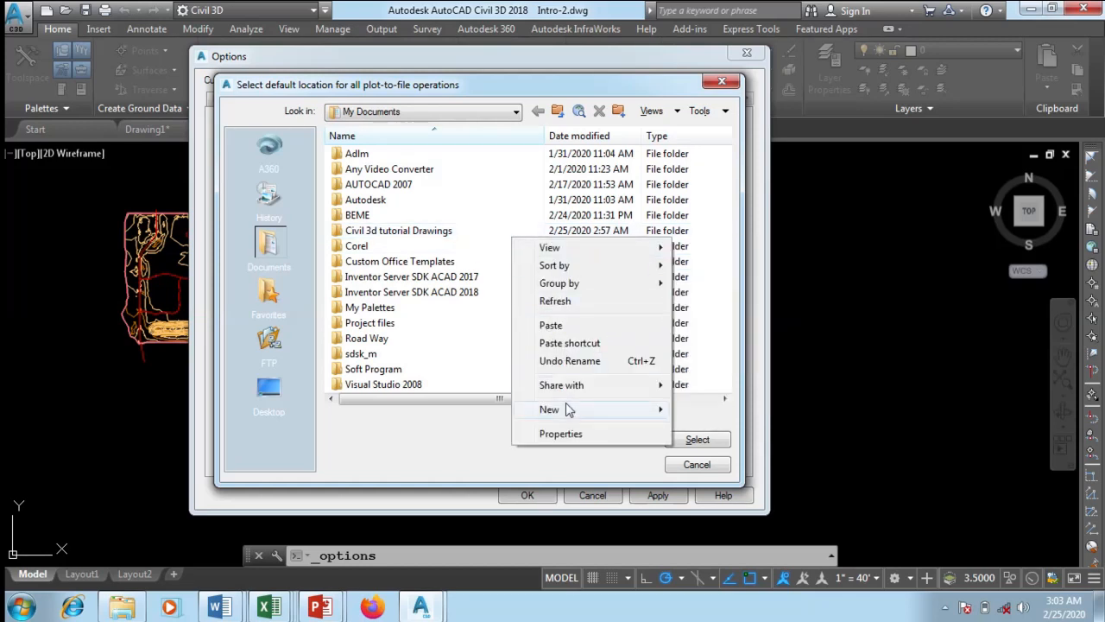
{"action": "mouse_move", "coordinate": [567, 410]}
{"action": "left_click", "coordinate": [708, 140]}
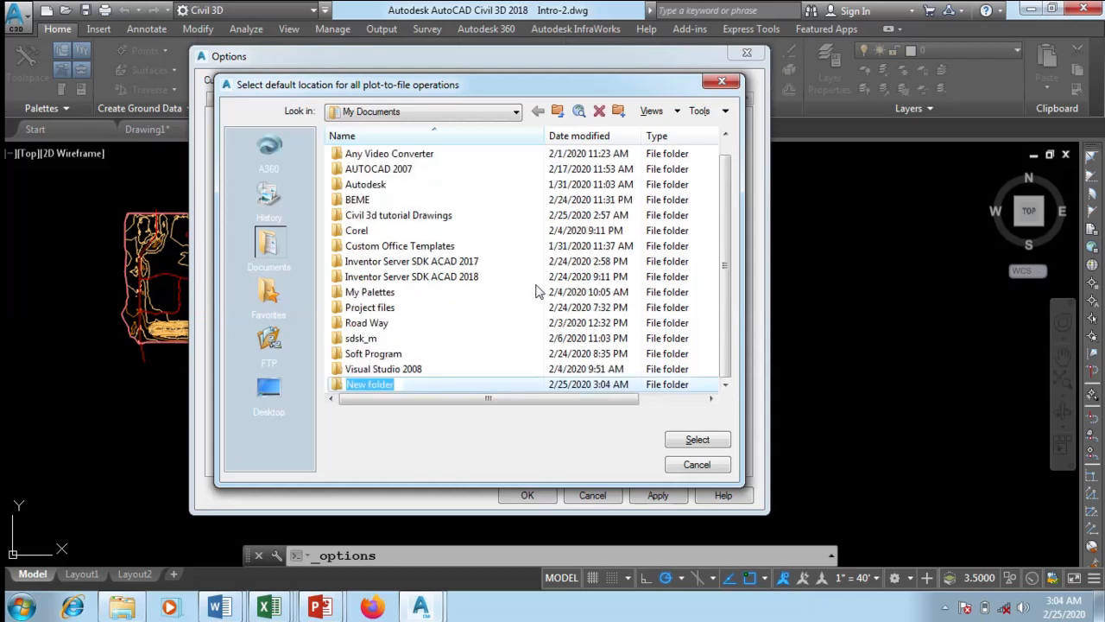
{"action": "left_click", "coordinate": [406, 384]}
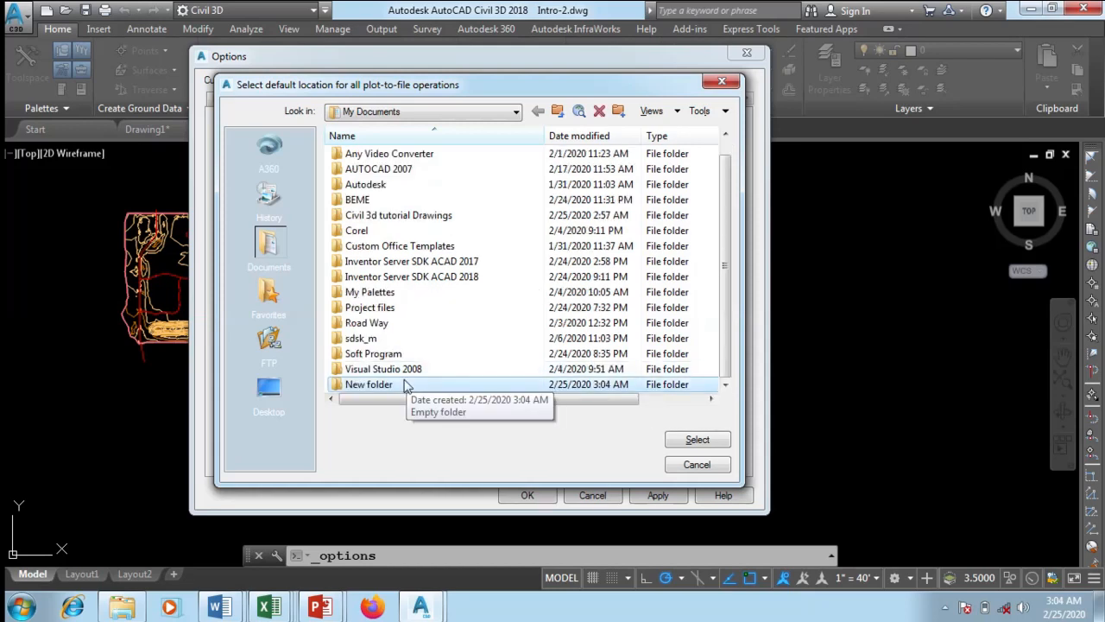
{"action": "left_click", "coordinate": [406, 384]}
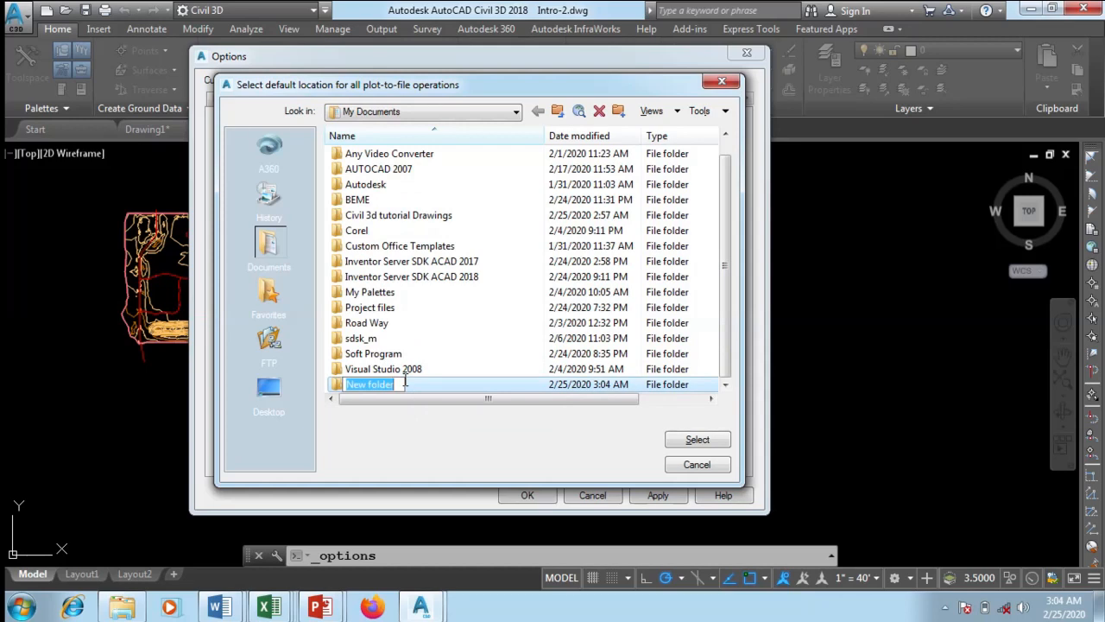
{"action": "type", "text": "CIVIL 3D DRAWINGS"}
{"action": "key", "text": "Return"}
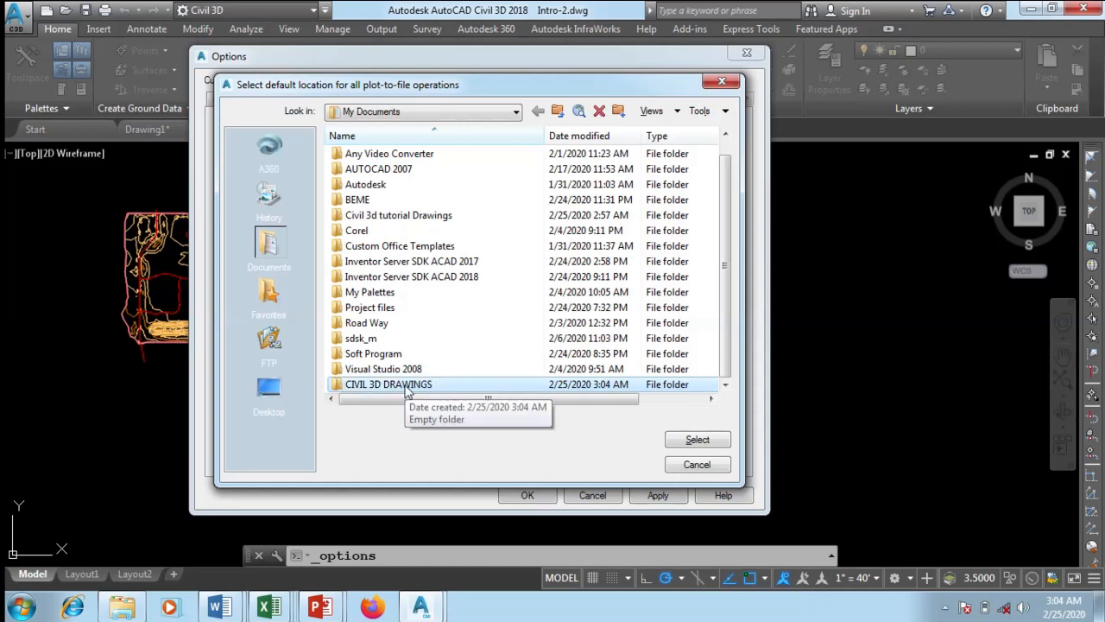
{"action": "double_click", "coordinate": [420, 385]}
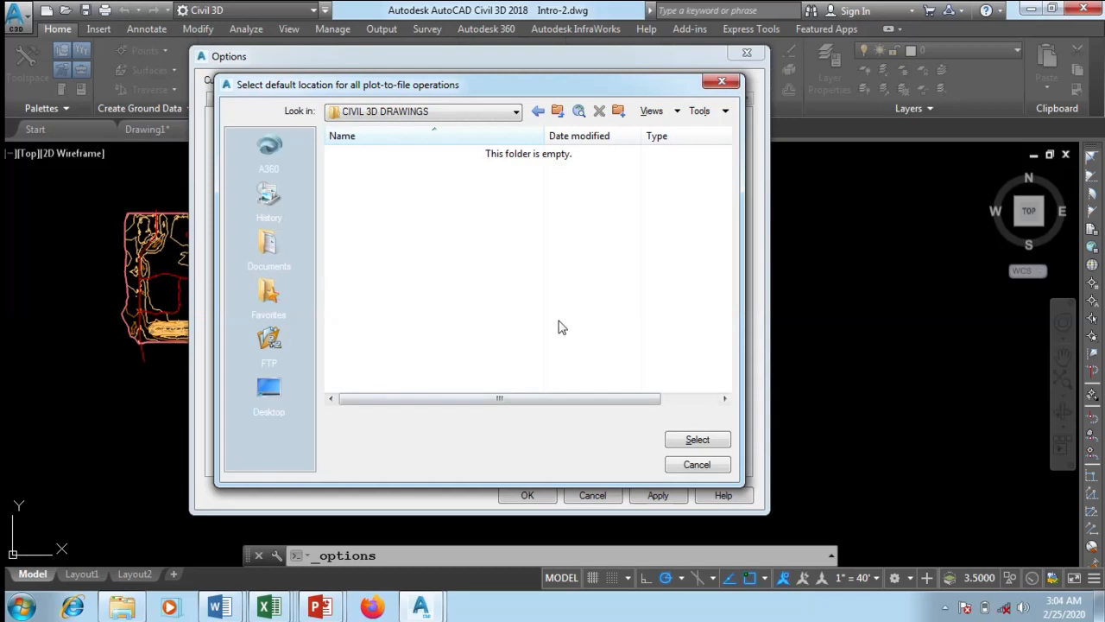
{"action": "left_click", "coordinate": [697, 465]}
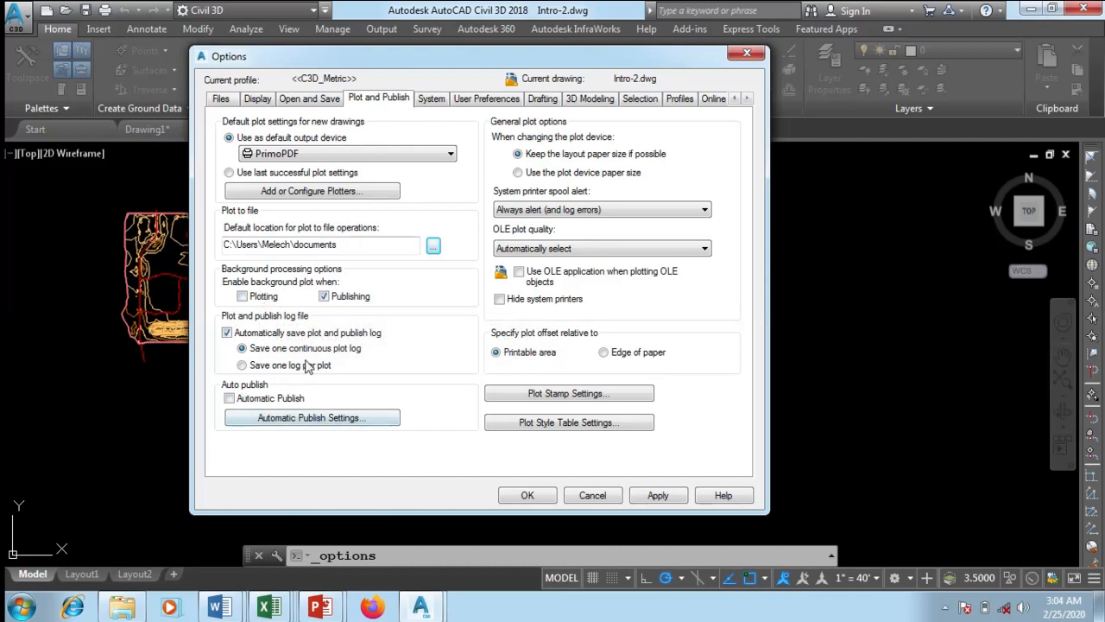
- Review the automatic publish settings, collapsing the Auto-Publish options and DWF data options groups, and accept them
{"action": "left_click", "coordinate": [313, 418]}
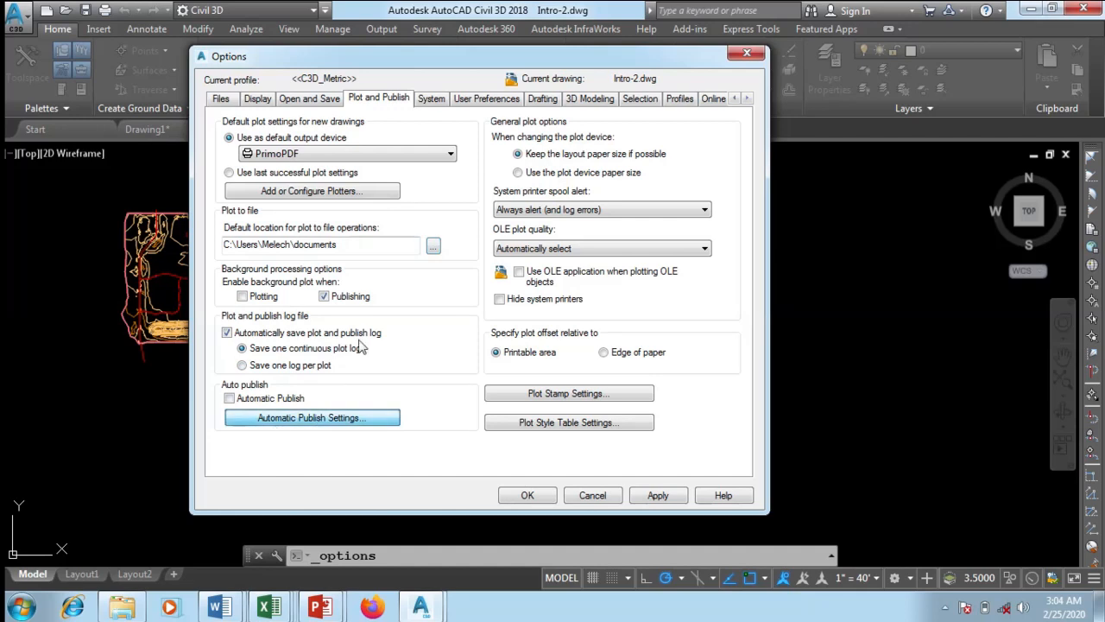
{"action": "left_click_drag", "start_coordinate": [139, 19], "coordinate": [472, 56]}
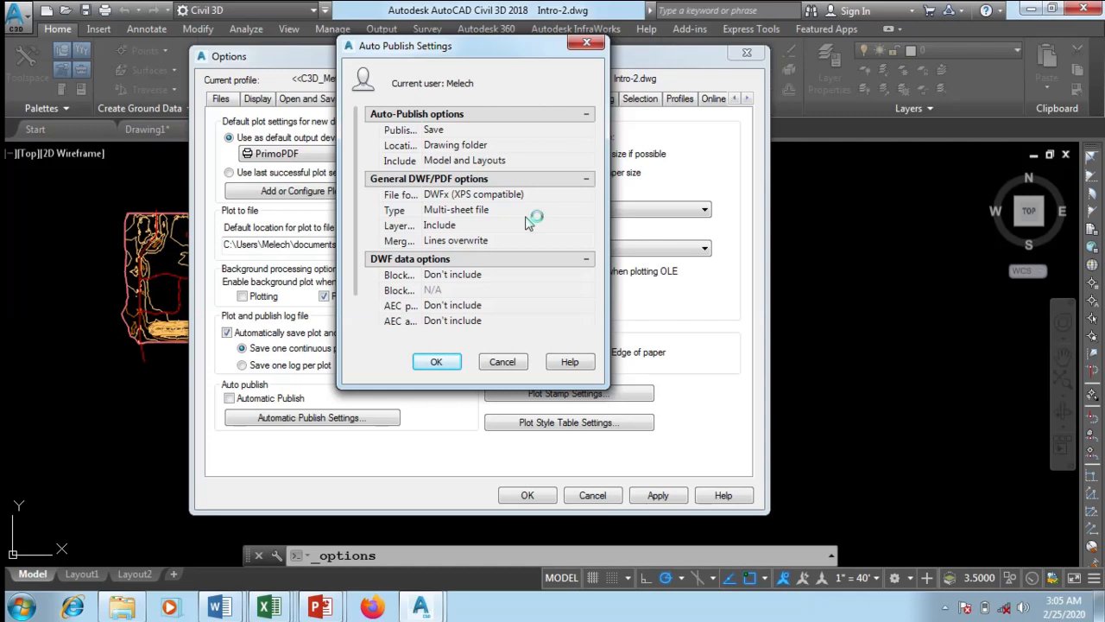
{"action": "left_click", "coordinate": [586, 114]}
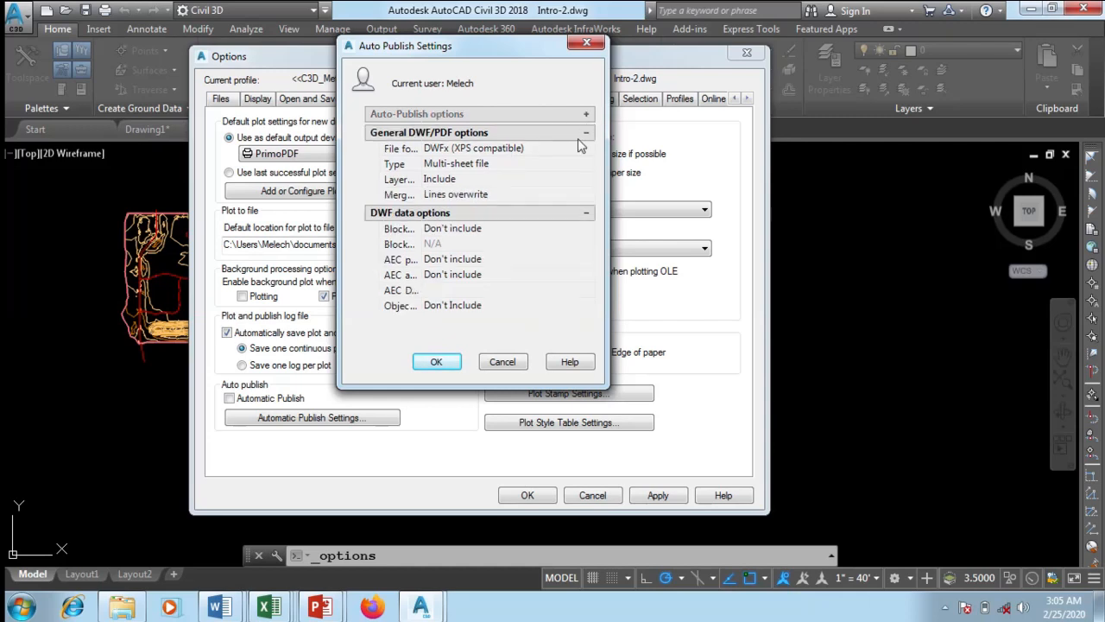
{"action": "left_click", "coordinate": [587, 213]}
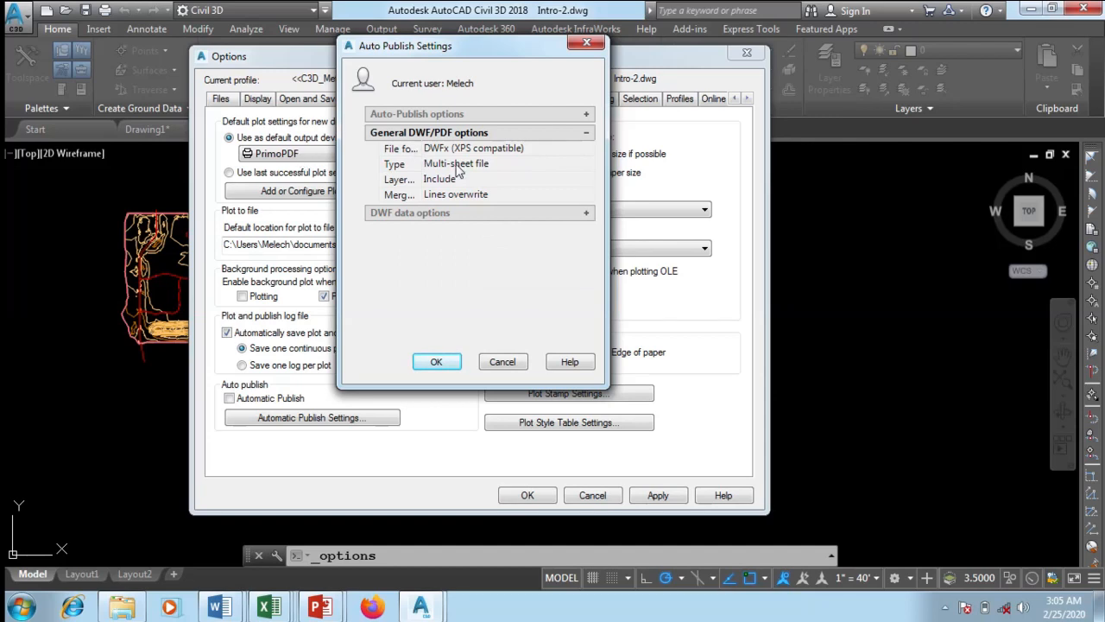
{"action": "left_click", "coordinate": [436, 361]}
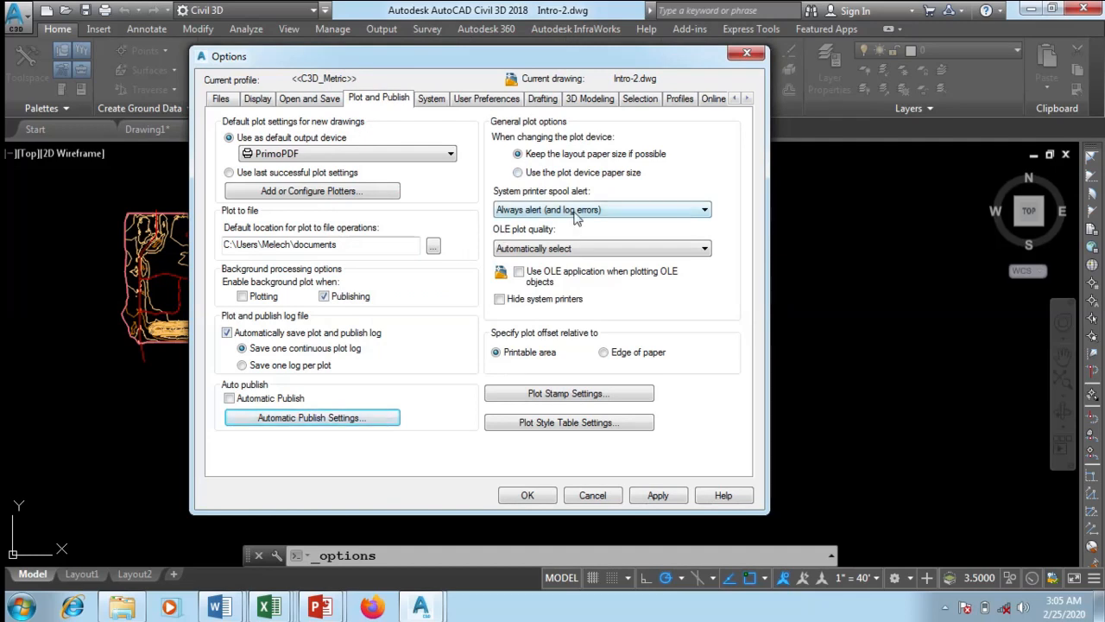
- Check the OLE plot quality choices, keeping Automatically select, and review the plot stamp settings before accepting them
{"action": "left_click", "coordinate": [520, 248]}
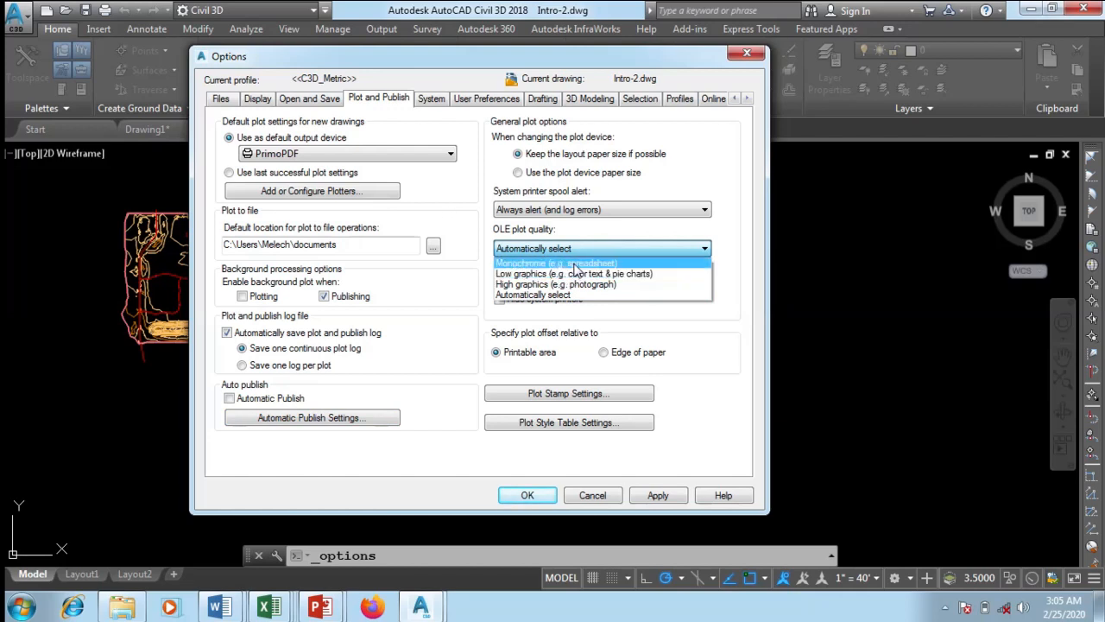
{"action": "left_click", "coordinate": [531, 295]}
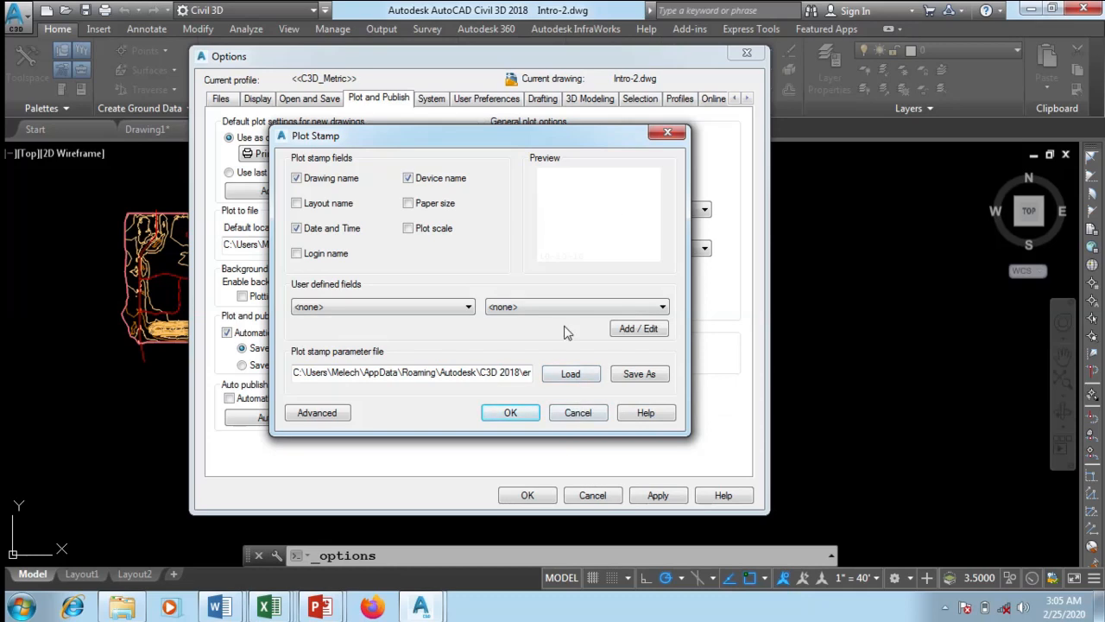
{"action": "left_click", "coordinate": [531, 413]}
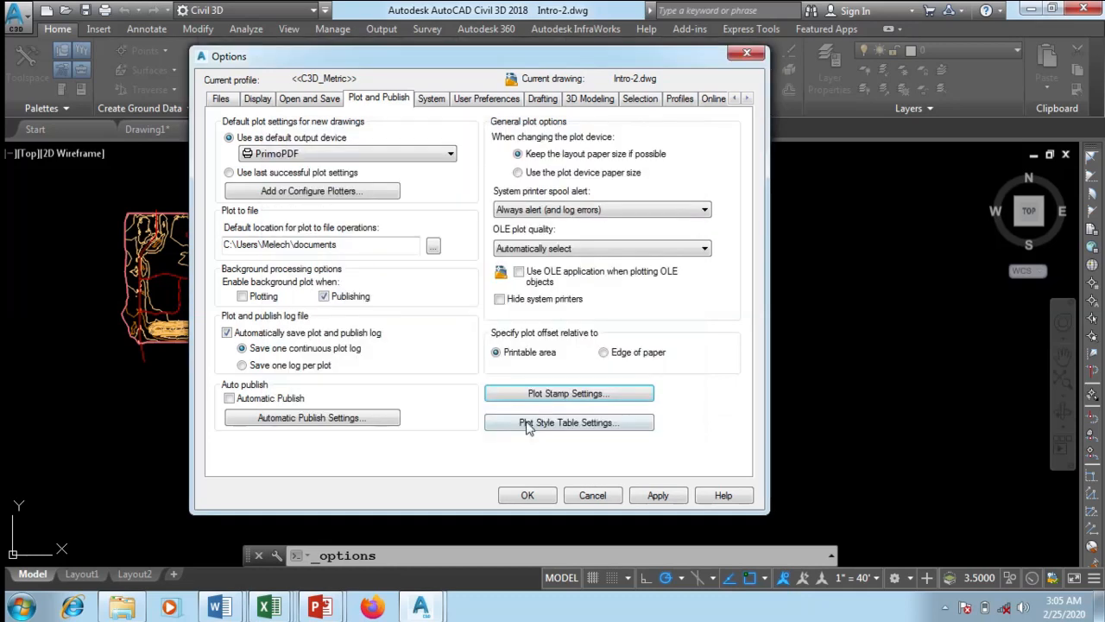